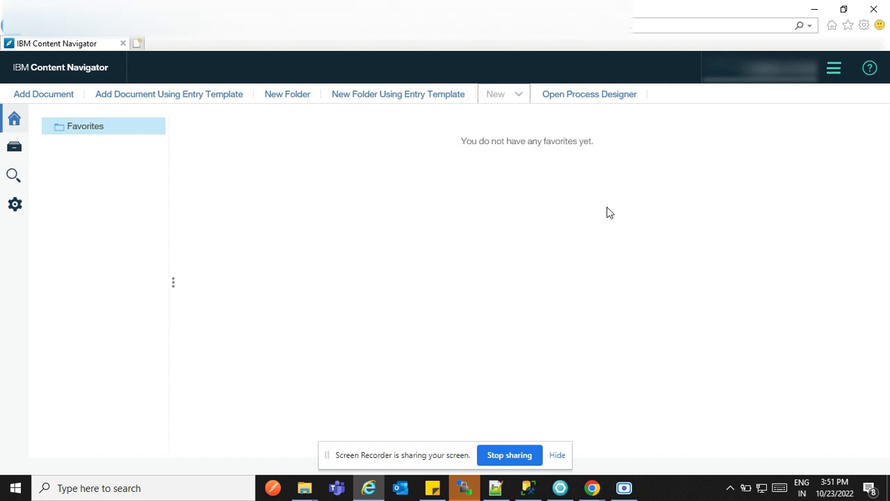
# Launch Process Designer from Content Navigator and maximize its window for Workflow Definition1.
pyautogui.click(591, 96)
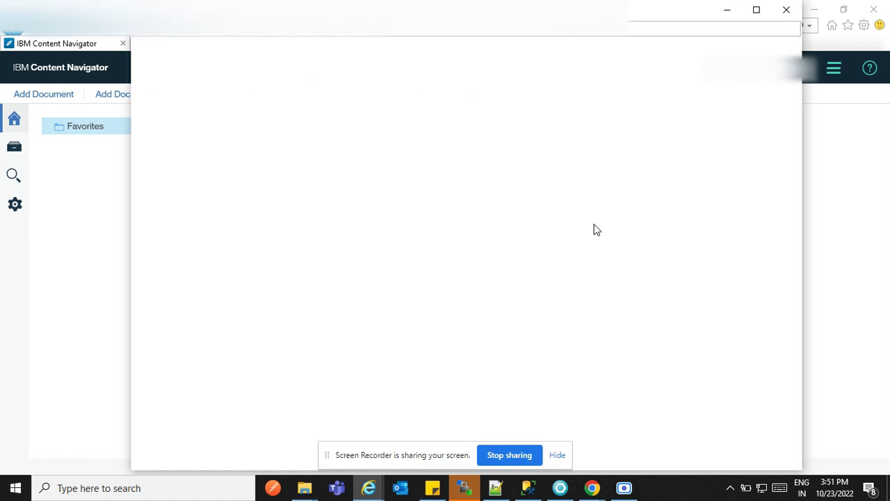
pyautogui.click(756, 11)
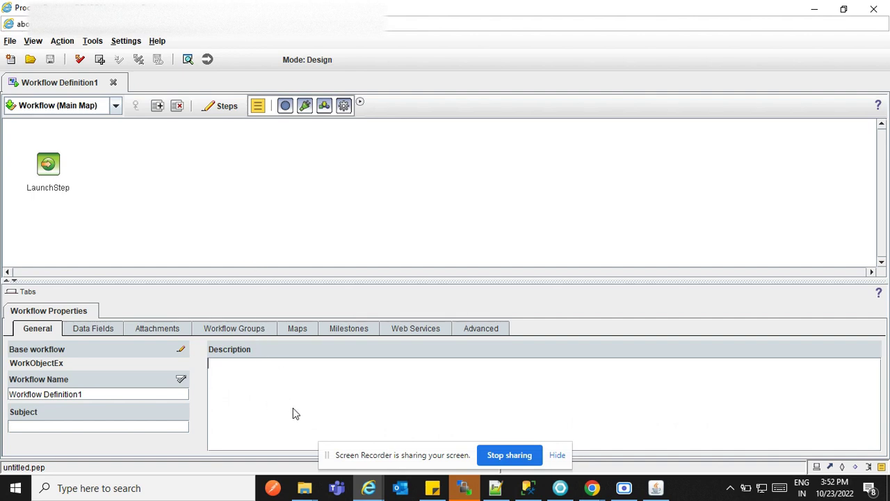
# Focus the workflow Description box and bring up the File menu.
pyautogui.click(297, 376)
pyautogui.click(9, 42)
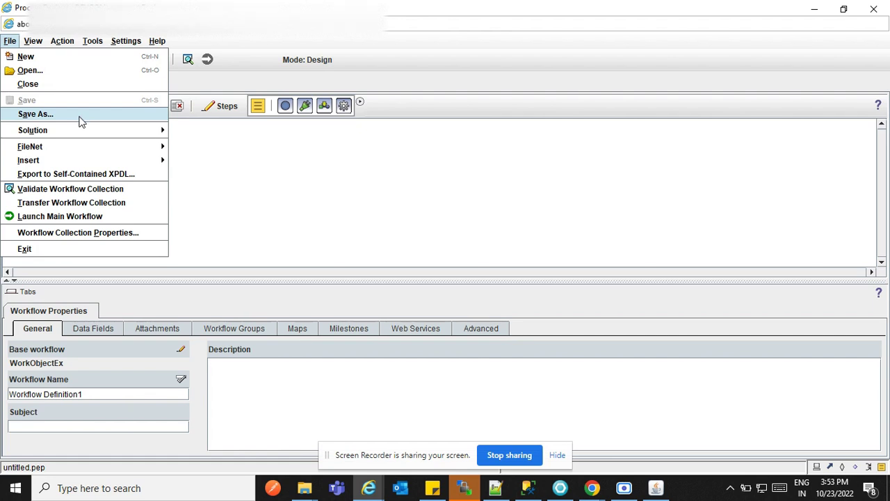
# Browse the File > Solution and File > FileNet submenus, then the View menu.
pyautogui.moveTo(79, 133)
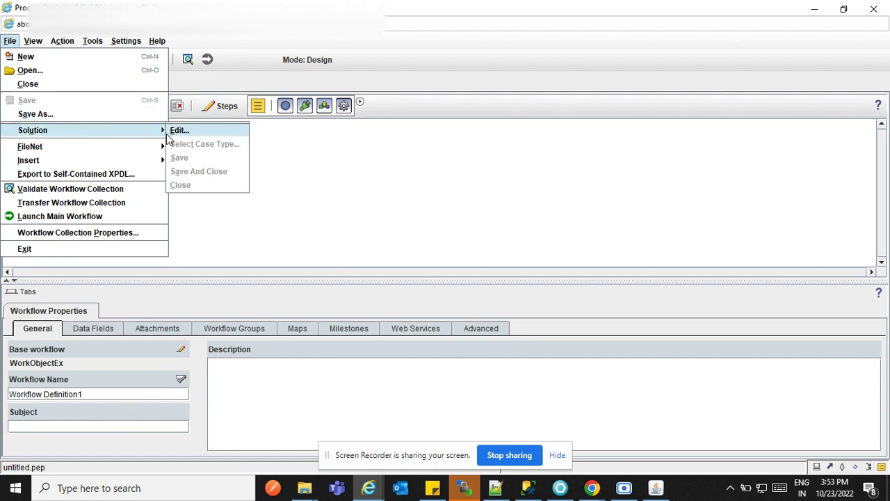
pyautogui.moveTo(114, 149)
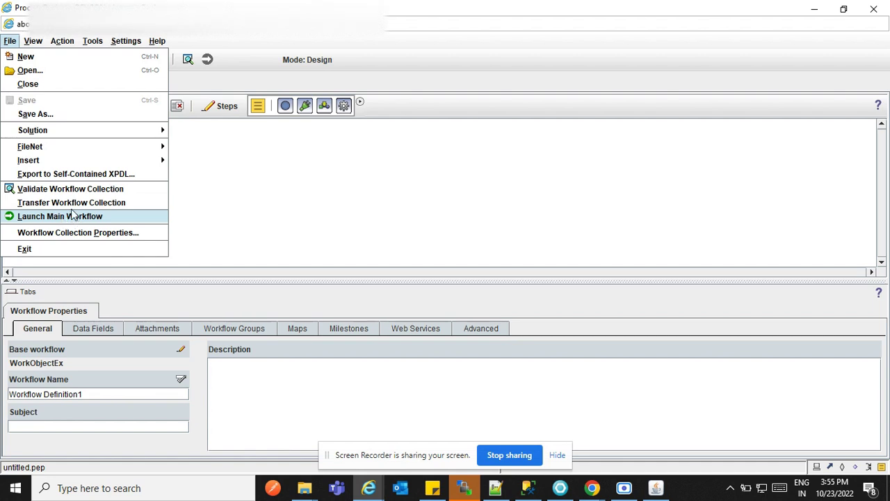
pyautogui.moveTo(33, 46)
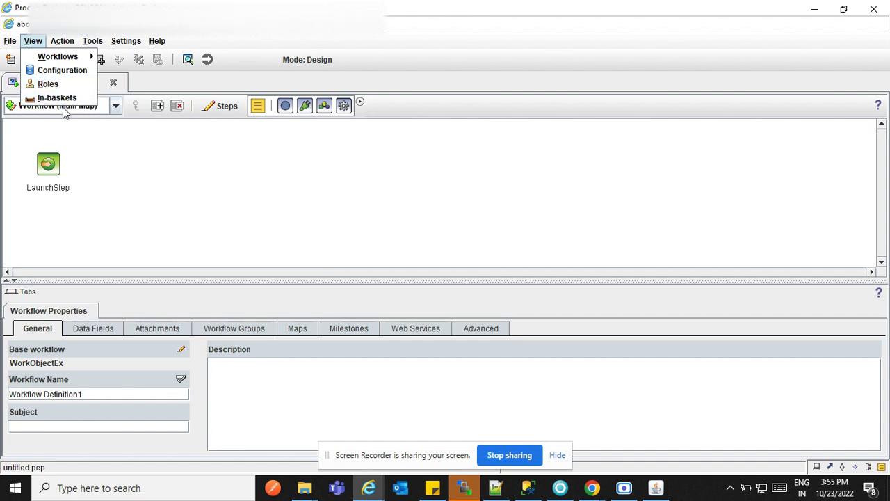
# Glance at the Action menu, then dismiss it without choosing anything.
pyautogui.moveTo(61, 40)
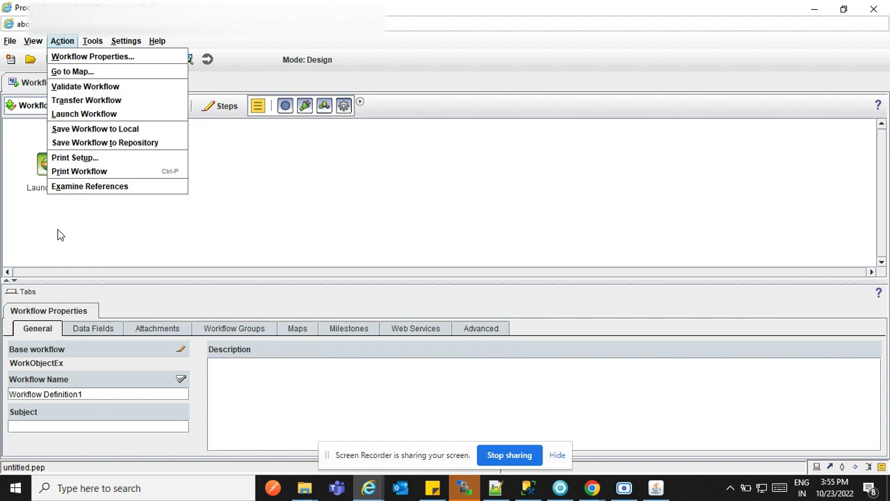
pyautogui.click(153, 303)
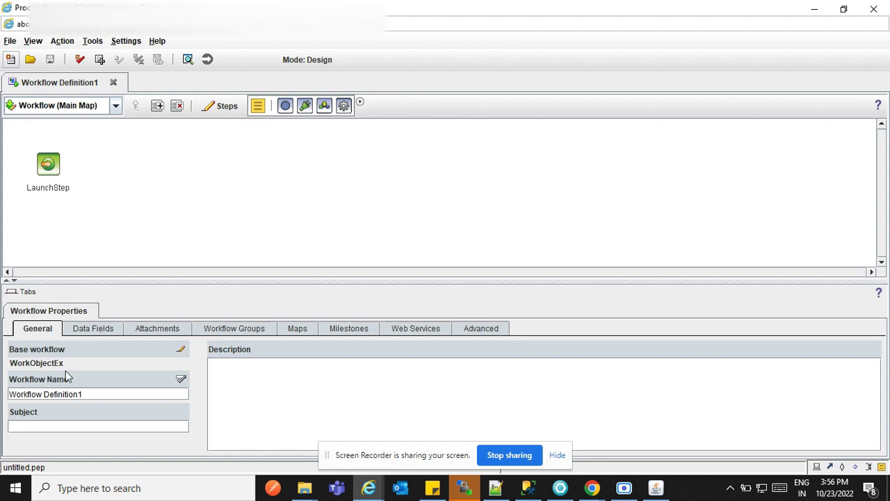
# Replace 'Workflow Definition1' with 'Account Workflow' in the Workflow Name field.
pyautogui.click(94, 395)
pyautogui.moveTo(94, 395); pyautogui.dragTo(11, 397)
pyautogui.press('BackSpace')
pyautogui.write('Acx')
pyautogui.press('BackSpace')
pyautogui.write('coubt')
pyautogui.press('BackSpace')
pyautogui.press('BackSpace')
pyautogui.write('nt Workflow')
# On the Data Fields tab, add fields named Name, DOB and Age.
pyautogui.click(93, 329)
pyautogui.doubleClick(111, 375)
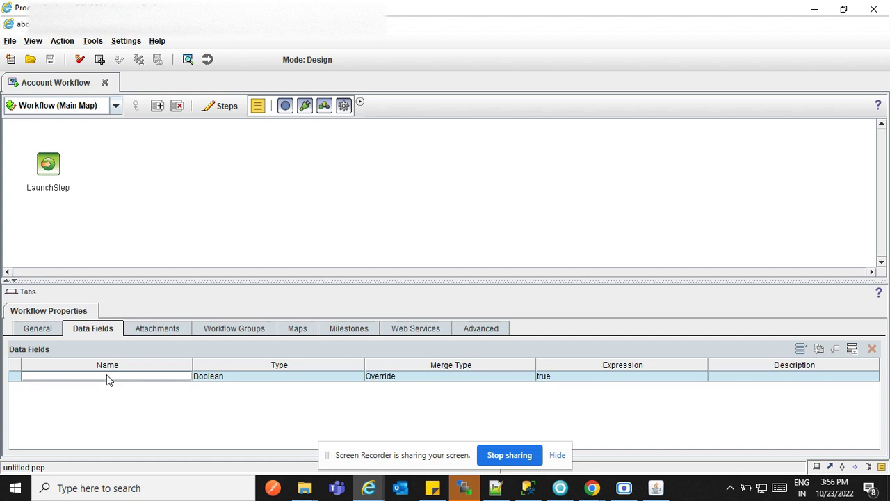
pyautogui.write('Name')
pyautogui.click(110, 397)
pyautogui.click(112, 388)
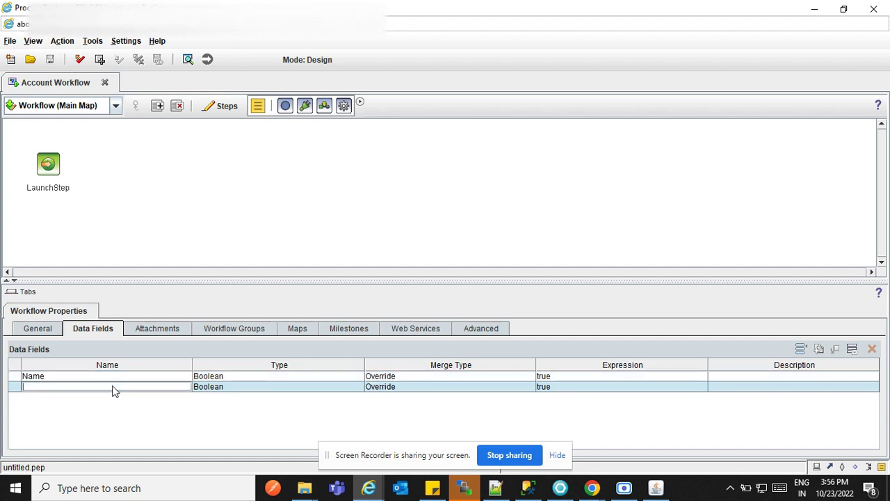
pyautogui.write('DOB')
pyautogui.click(112, 406)
pyautogui.click(112, 394)
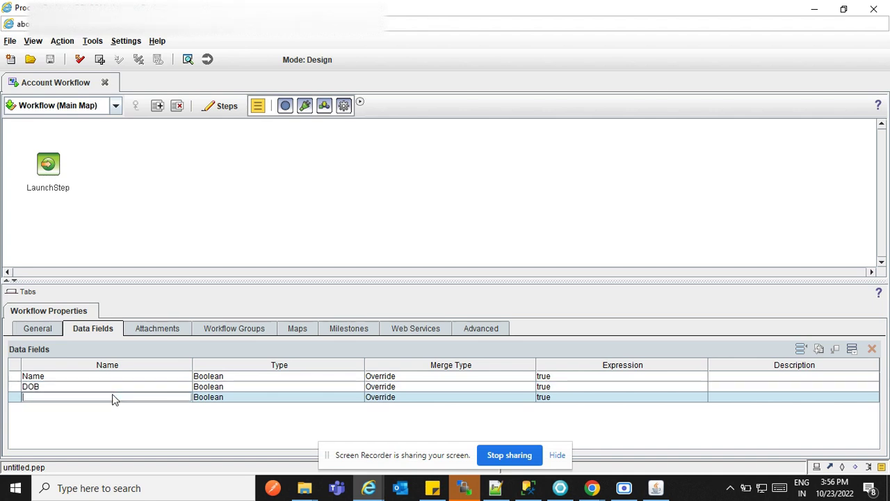
pyautogui.write('Age')
pyautogui.press('Return')
# Add the EmpId and Department data fields, leaving the new blank row empty.
pyautogui.click(112, 404)
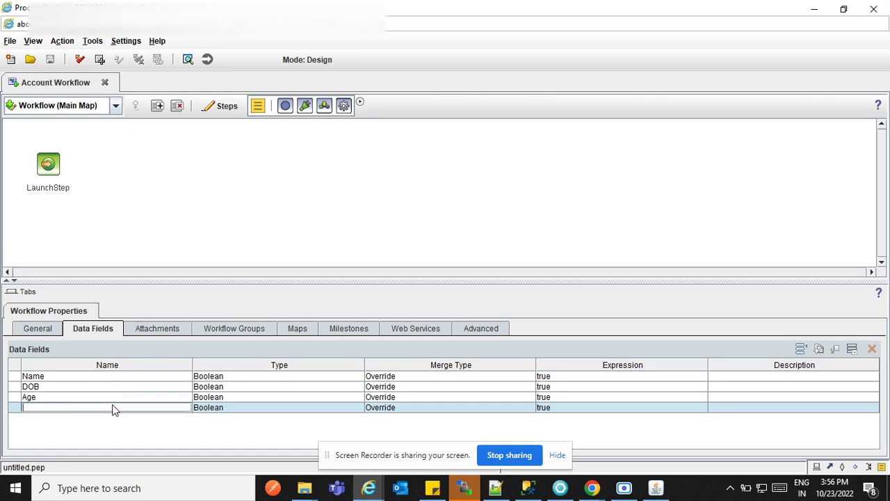
pyautogui.write('EmlpId')
pyautogui.press('Return')
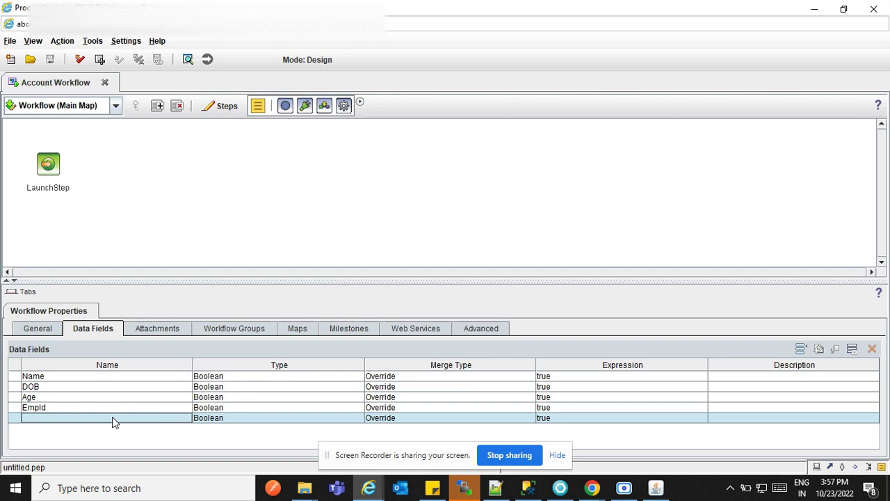
pyautogui.click(115, 419)
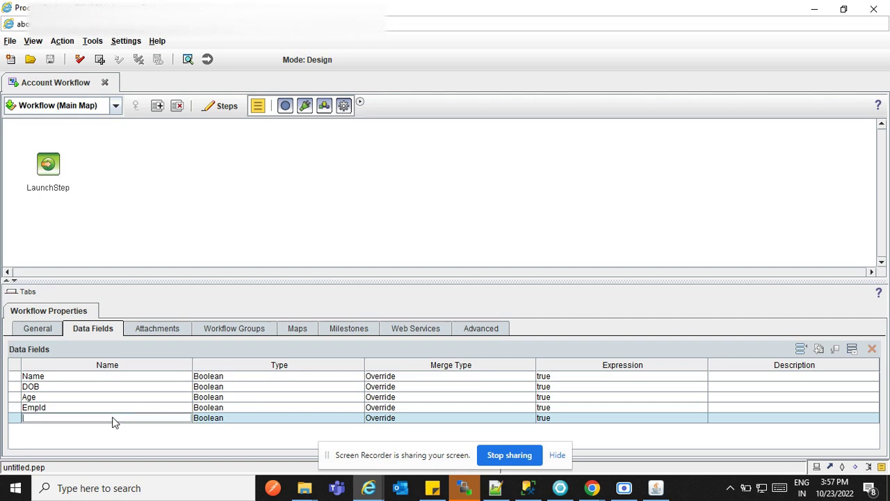
pyautogui.write('Department')
pyautogui.press('Return')
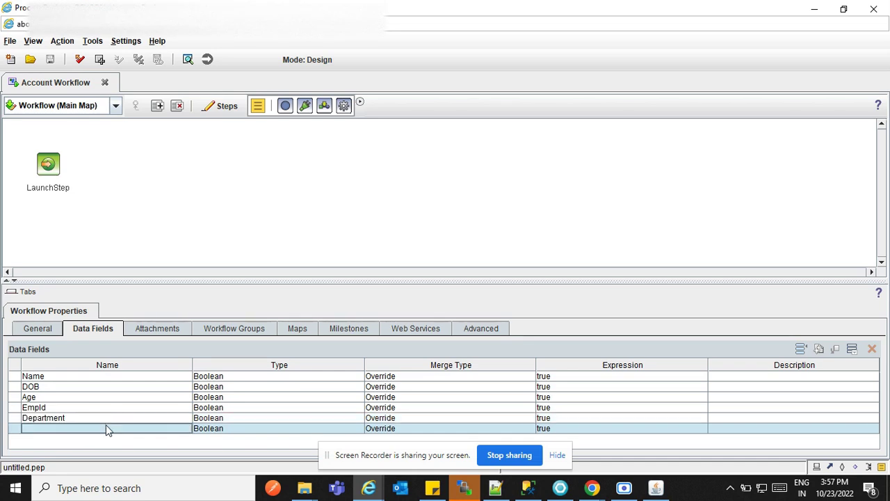
pyautogui.click(108, 429)
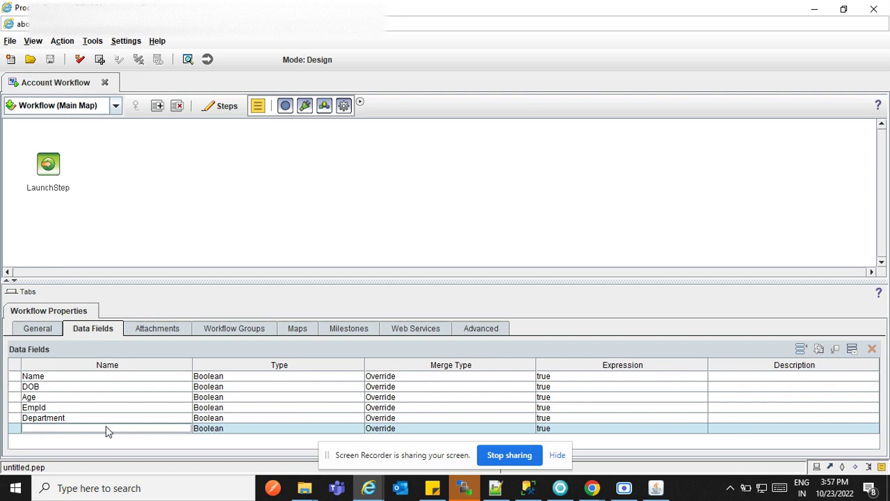
pyautogui.click(111, 449)
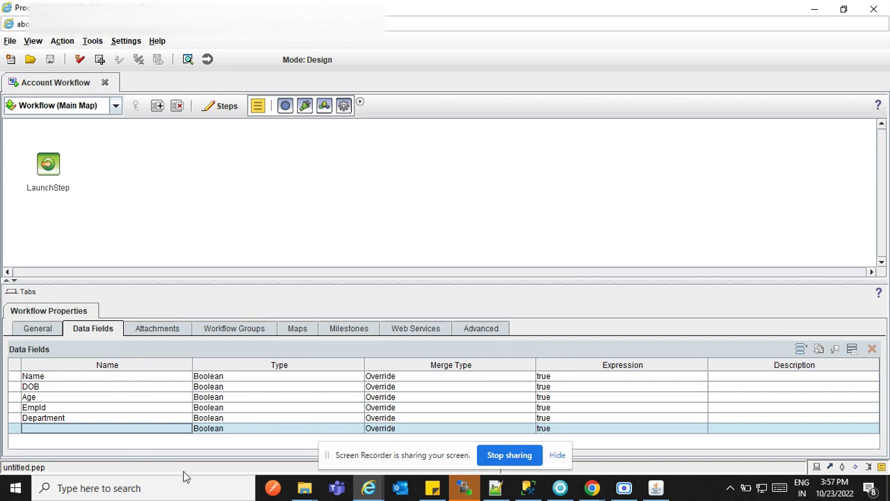
# Set the Name field's type to String and the DOB field's type to Time.
pyautogui.click(279, 376)
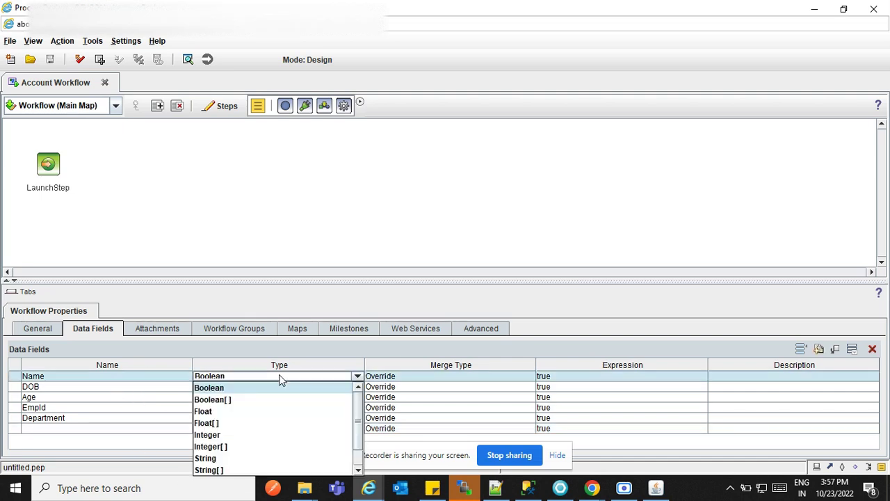
pyautogui.click(252, 461)
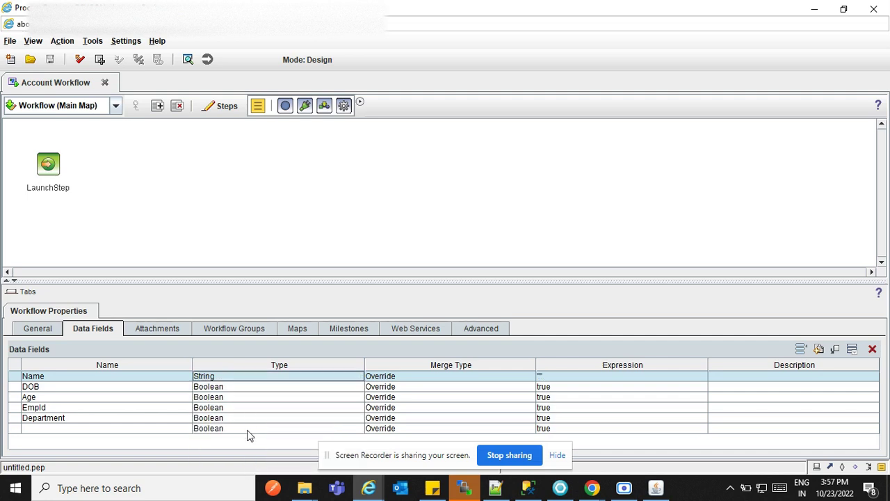
pyautogui.click(234, 387)
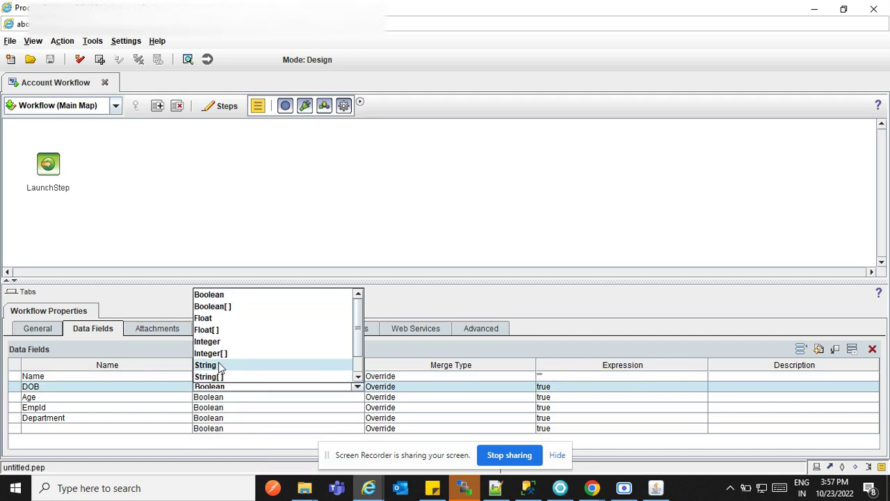
pyautogui.scroll(-1, 225, 338)
pyautogui.press('Escape')
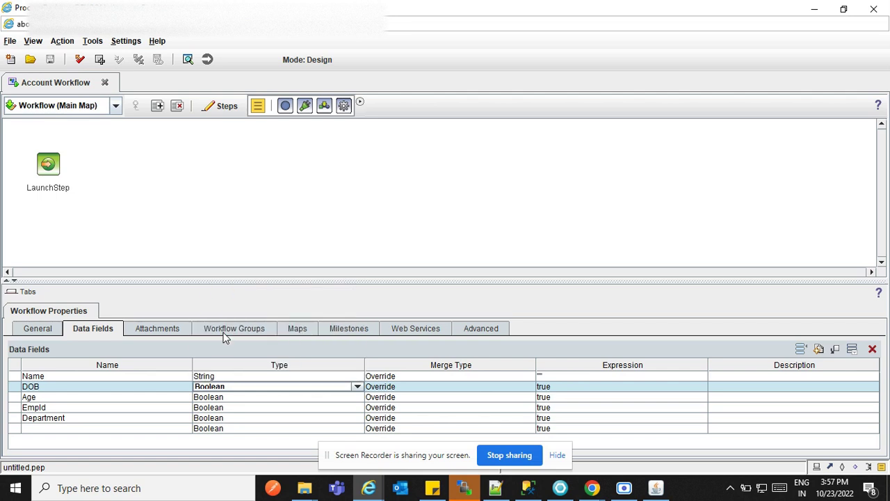
pyautogui.click(225, 391)
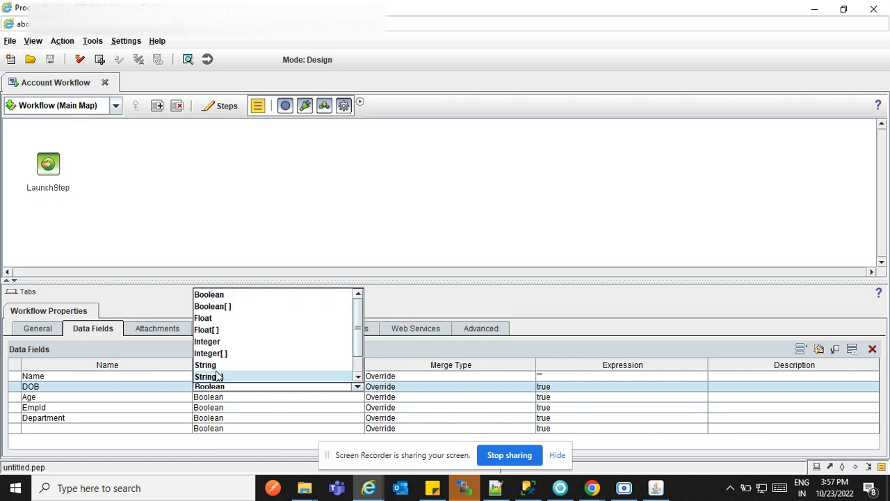
pyautogui.scroll(-1, 358, 345)
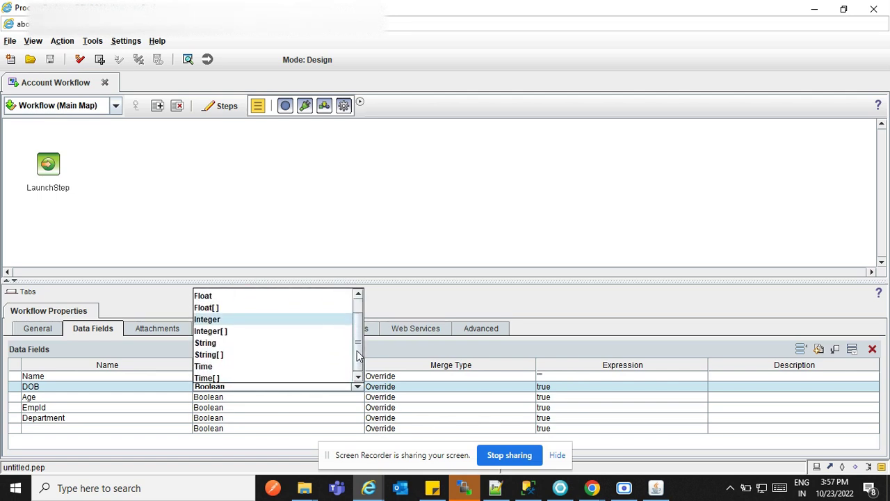
pyautogui.click(271, 364)
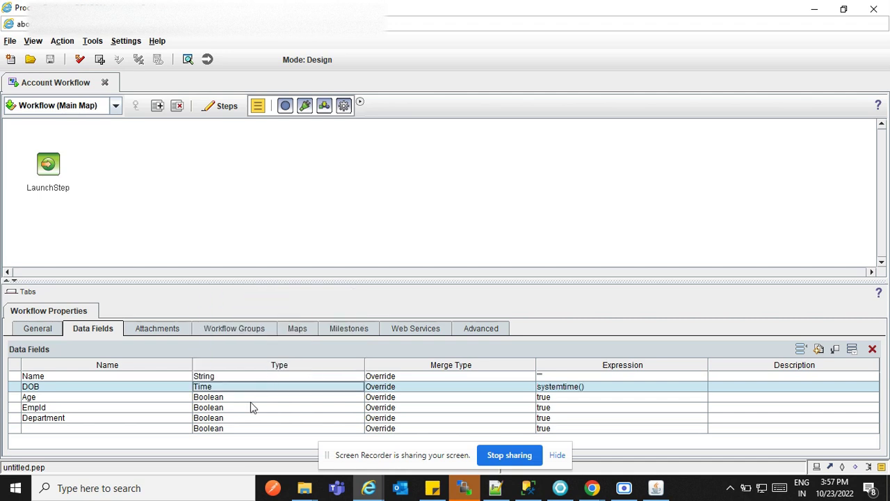
# Set Age and EmpId to Integer and open Department's type choices.
pyautogui.click(238, 394)
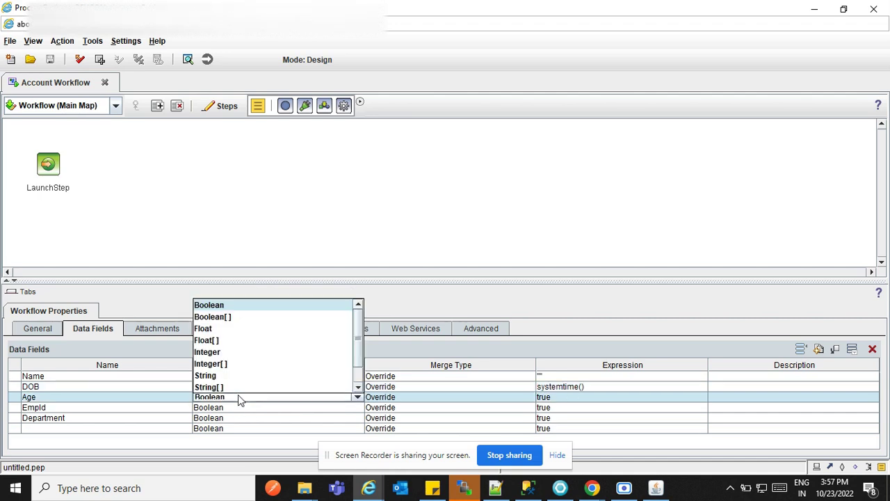
pyautogui.click(226, 353)
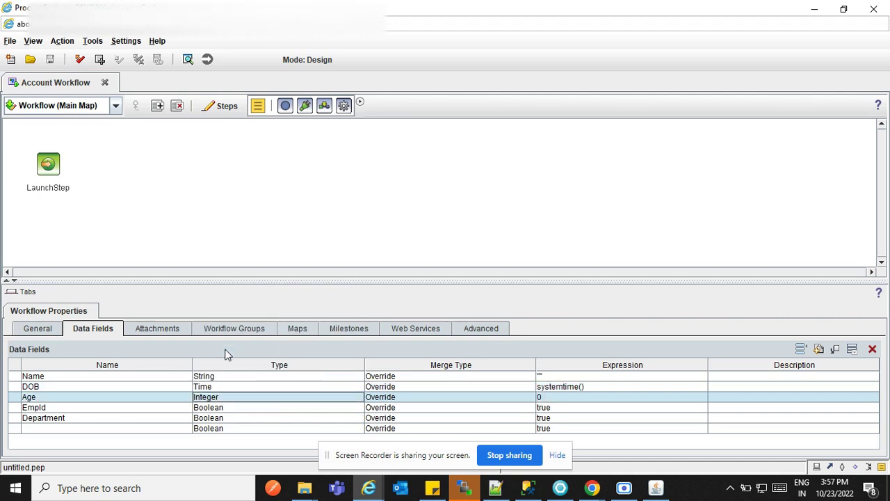
pyautogui.click(255, 410)
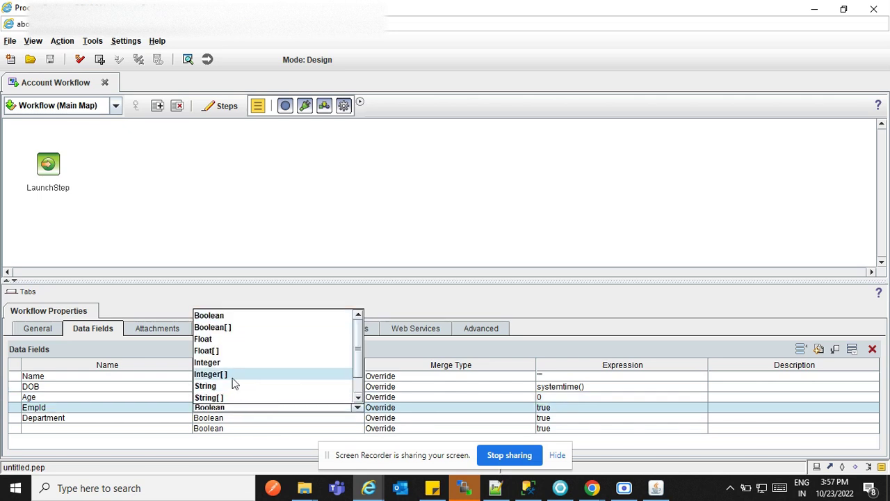
pyautogui.click(222, 358)
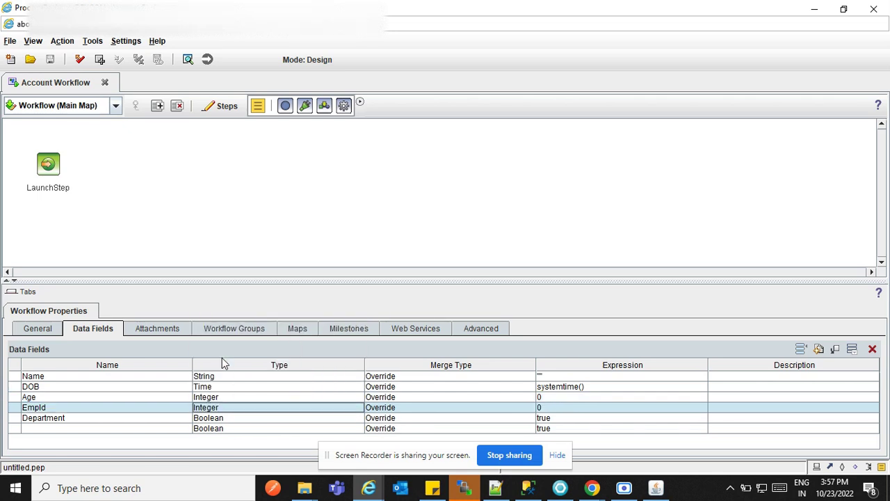
pyautogui.click(235, 420)
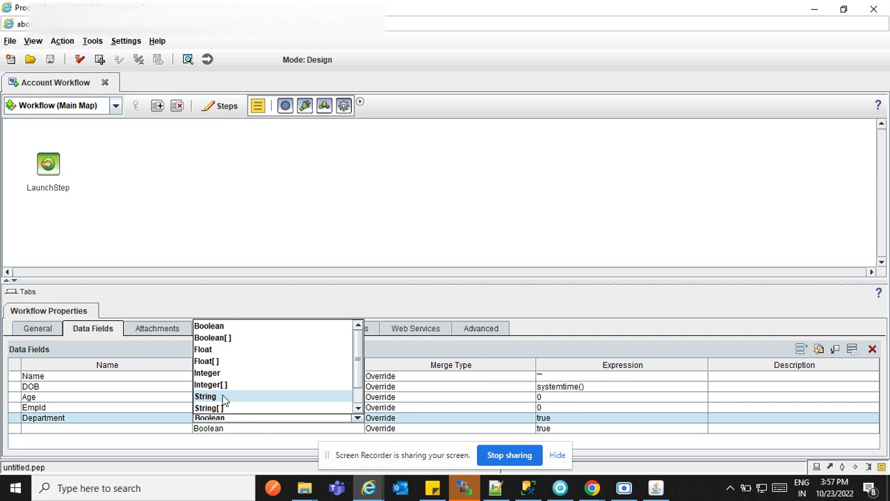
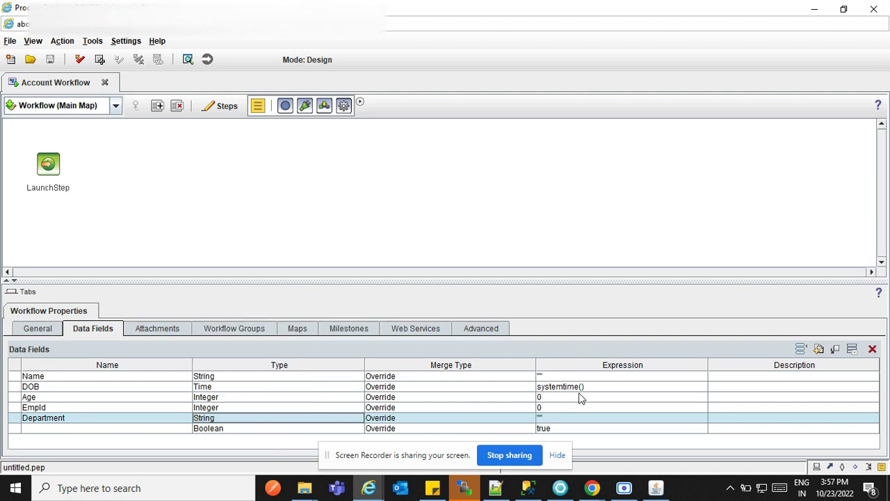
# Enter a person's first name as the Name expression and '()' for DOB, keeping Override merge type.
pyautogui.doubleClick(677, 379)
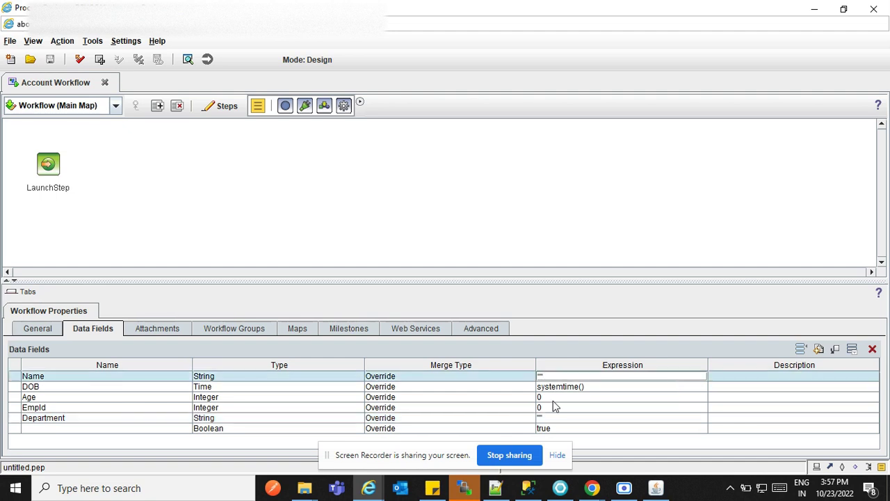
pyautogui.click(466, 377)
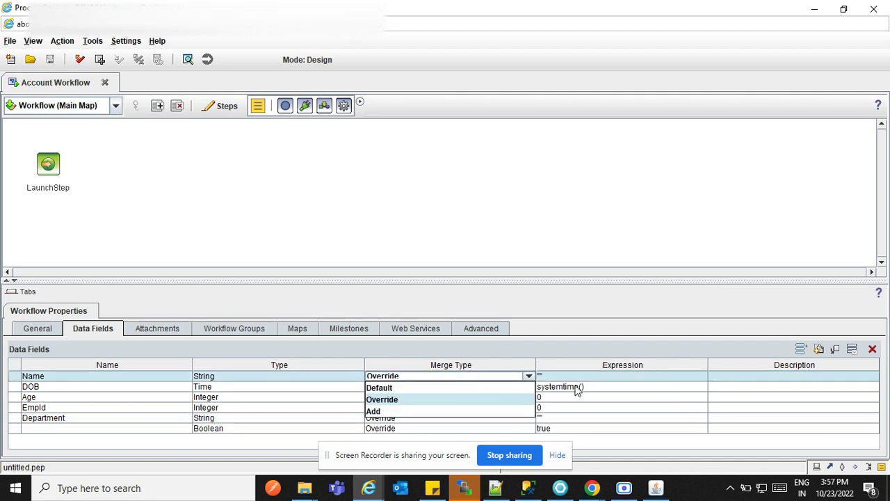
pyautogui.click(616, 380)
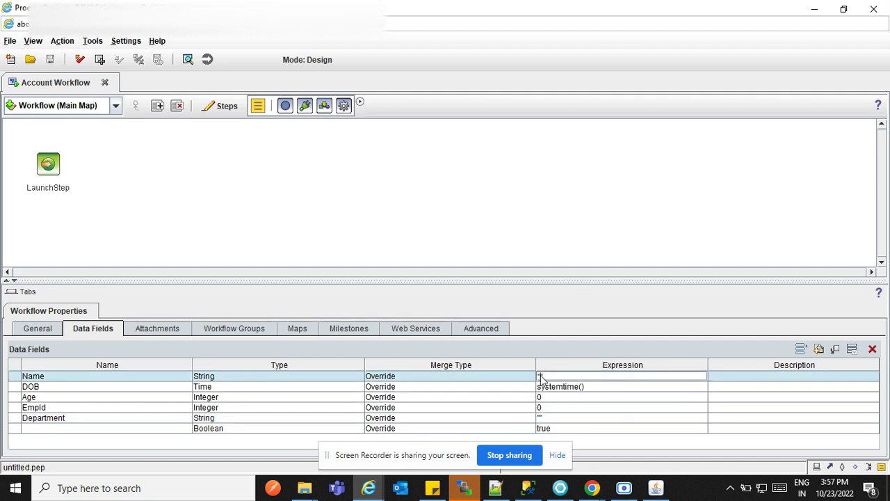
pyautogui.write('Rarvel')
pyautogui.write('en')
pyautogui.click(577, 386)
pyautogui.write('()')
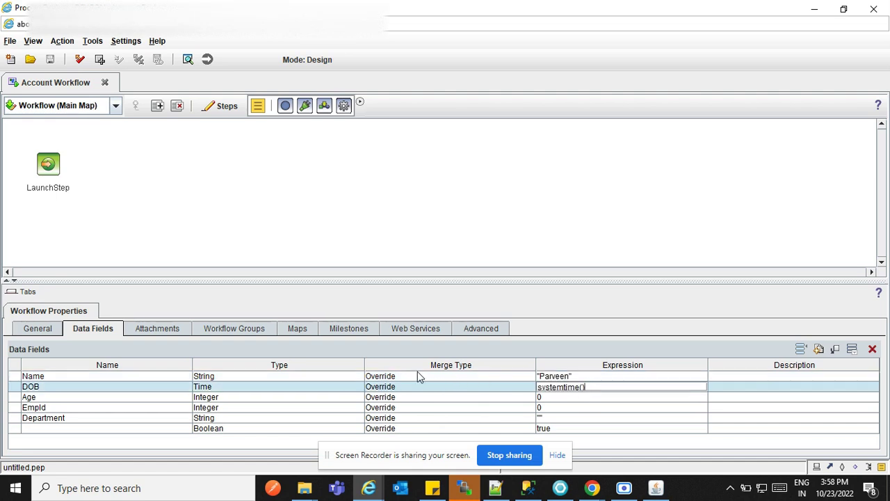
pyautogui.click(466, 376)
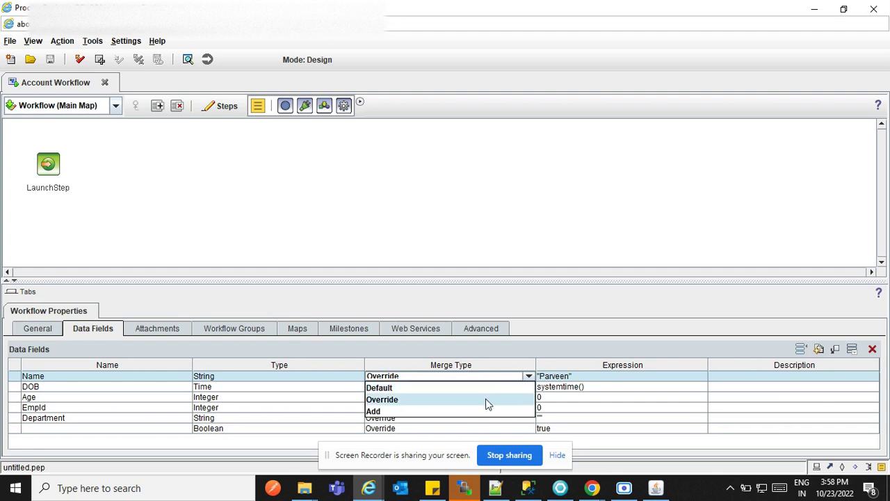
pyautogui.click(486, 400)
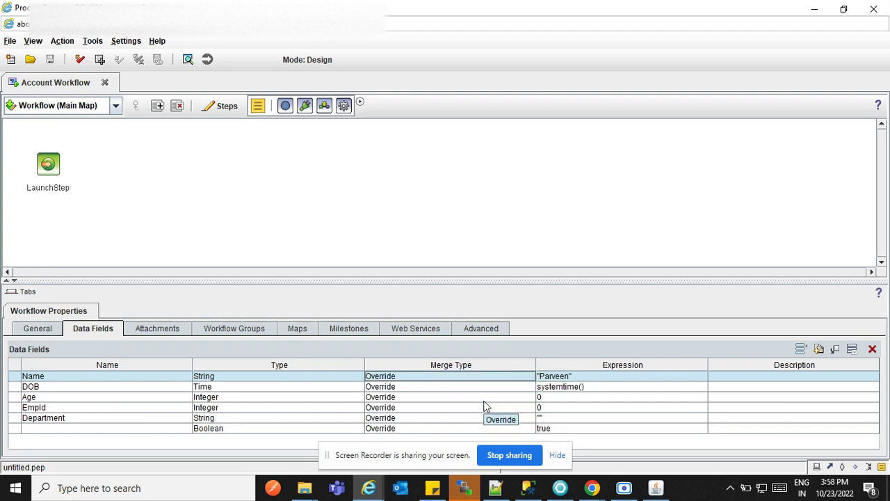
# Add a surname to the Name expression with Override merge type, then delete its first word.
pyautogui.click(497, 377)
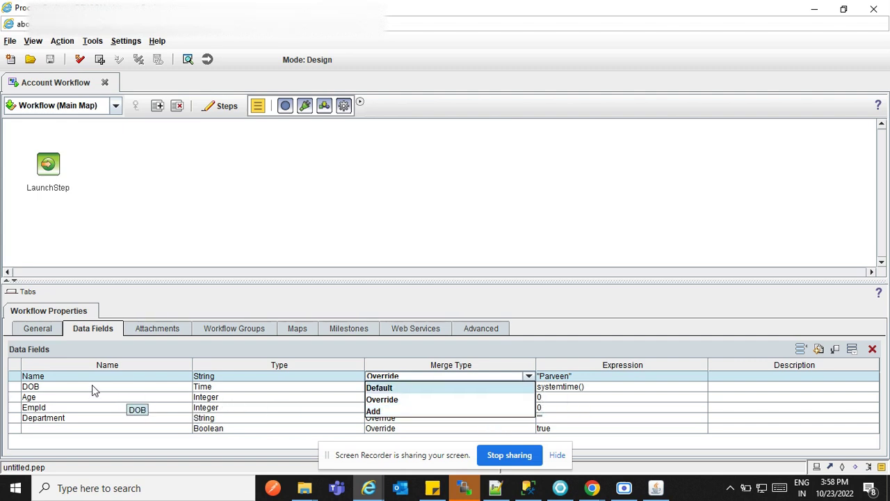
pyautogui.click(569, 378)
pyautogui.write('Sharma')
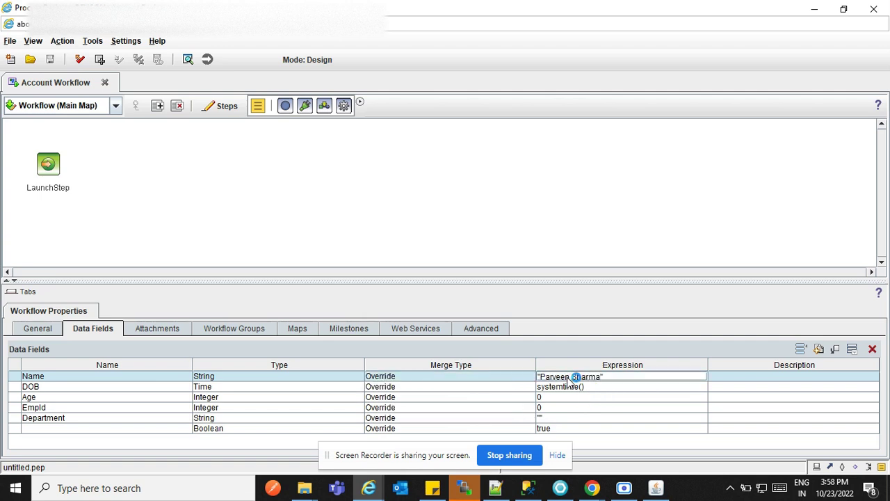
pyautogui.click(498, 377)
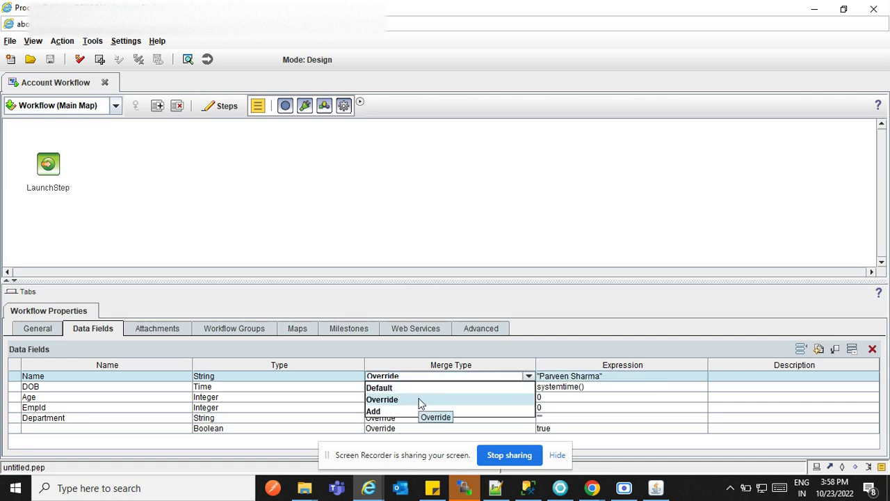
pyautogui.click(418, 400)
pyautogui.doubleClick(567, 377)
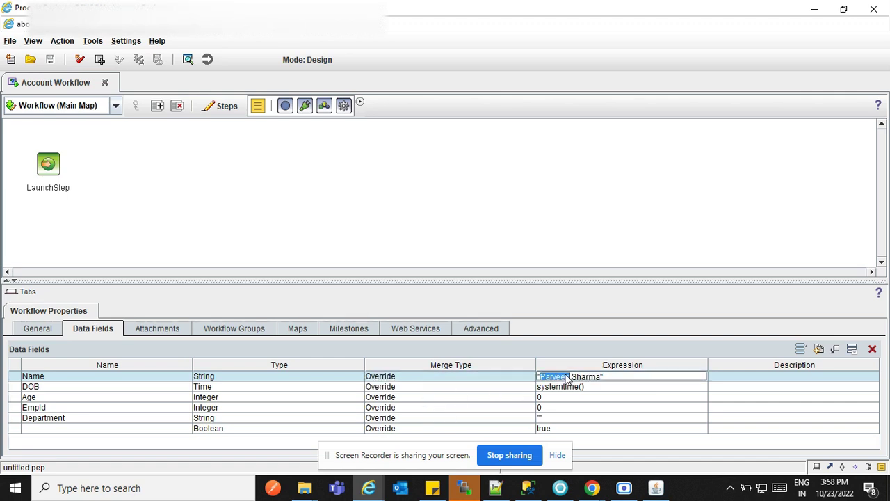
pyautogui.press('BackSpace')
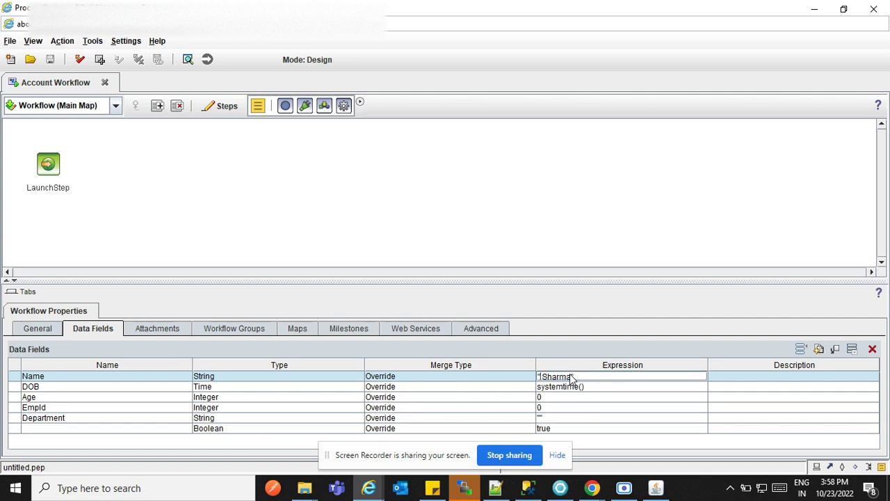
pyautogui.press('Return')
# Switch Name's merge type to Default and replace its expression with an empty string "".
pyautogui.click(510, 376)
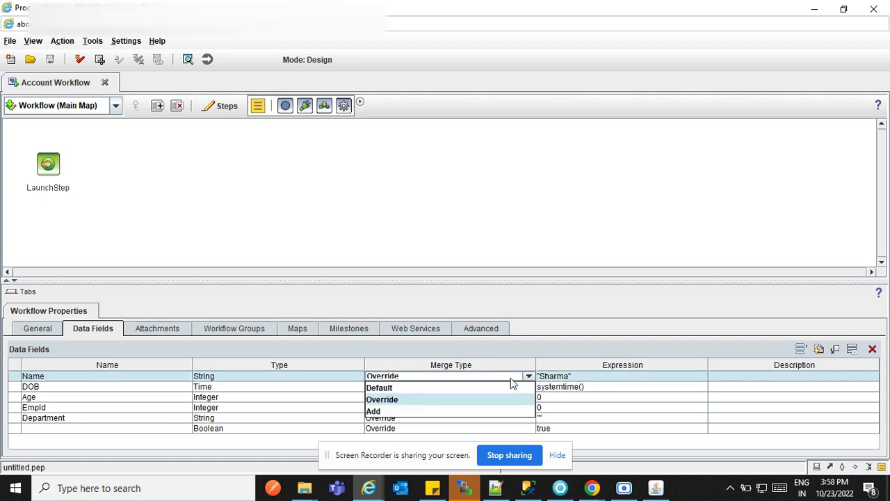
pyautogui.click(478, 389)
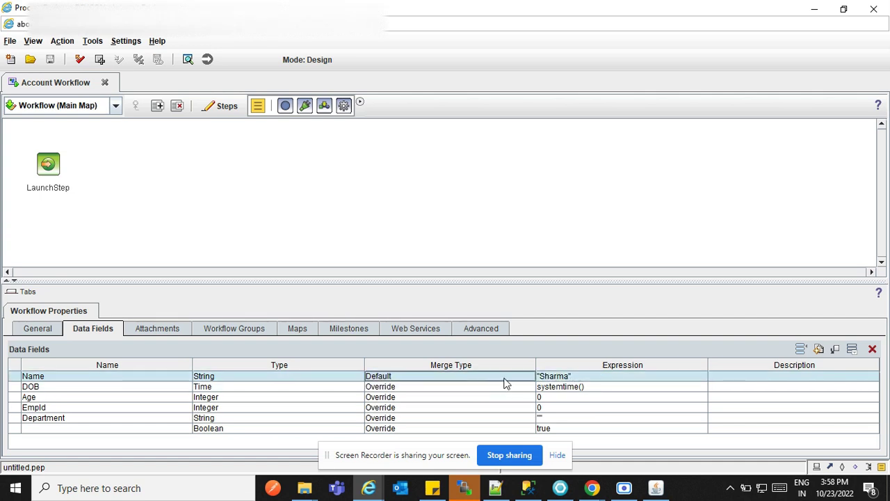
pyautogui.click(505, 379)
pyautogui.click(500, 377)
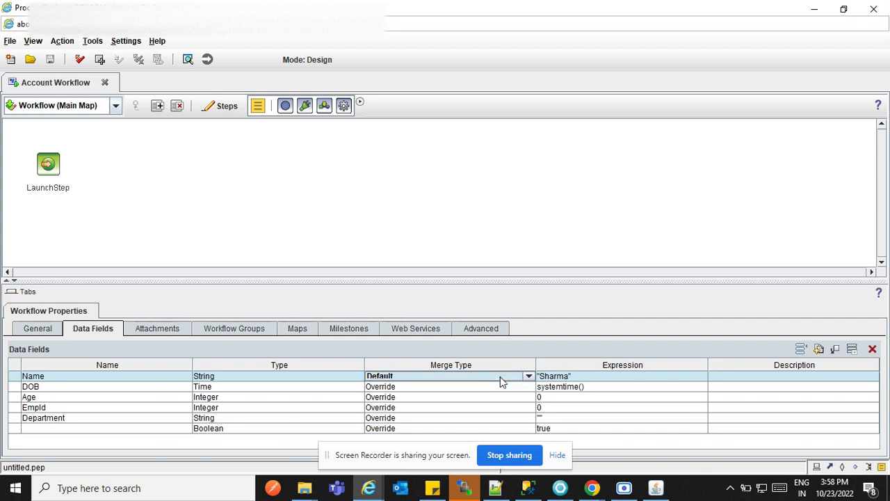
pyautogui.click(575, 378)
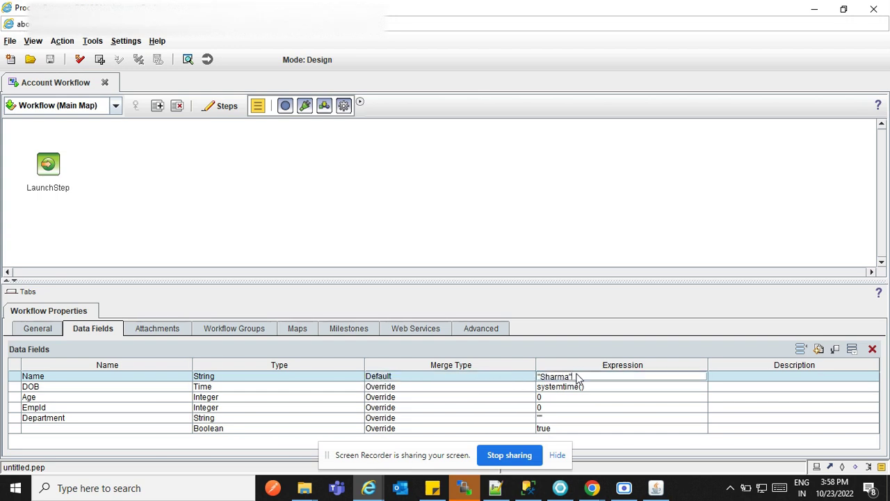
pyautogui.hotkey('ctrl', 'a')
pyautogui.press('BackSpace')
pyautogui.write('""')
pyautogui.press('Return')
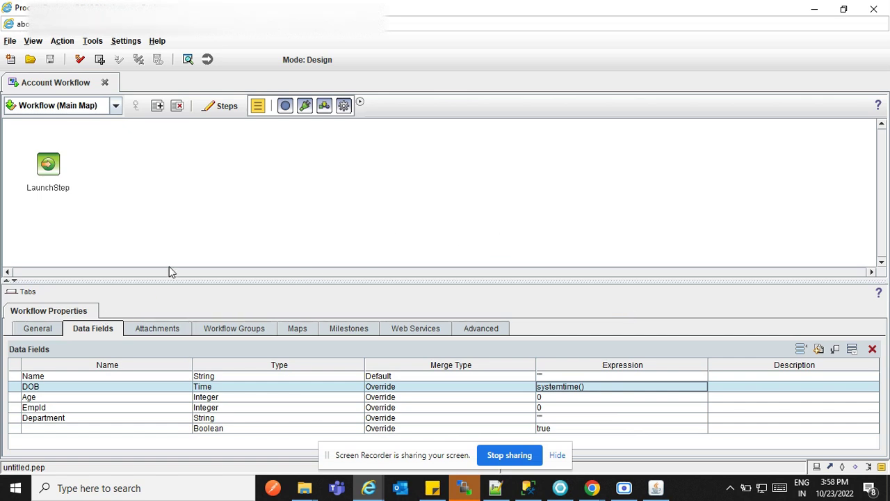
pyautogui.click(62, 41)
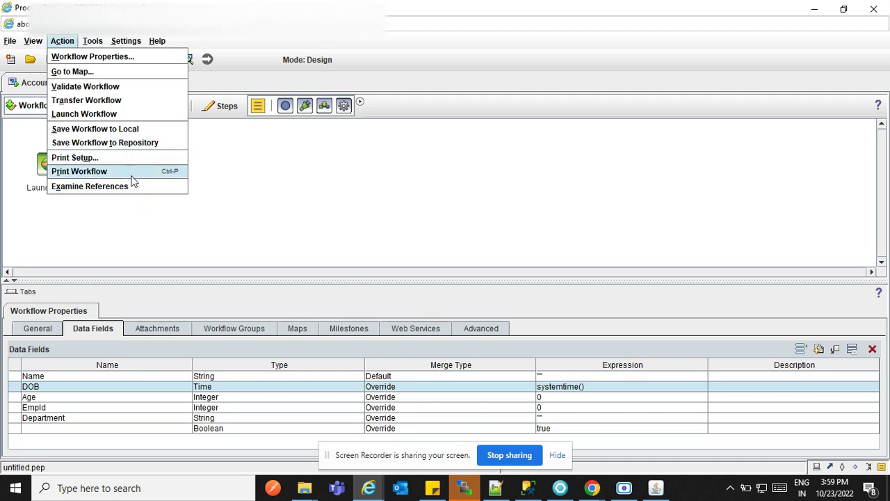
pyautogui.click(135, 219)
pyautogui.click(94, 46)
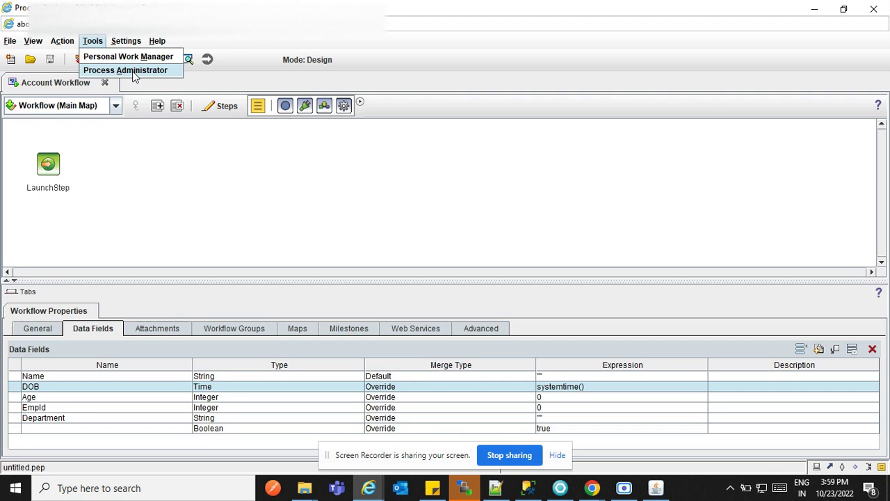
pyautogui.moveTo(127, 43)
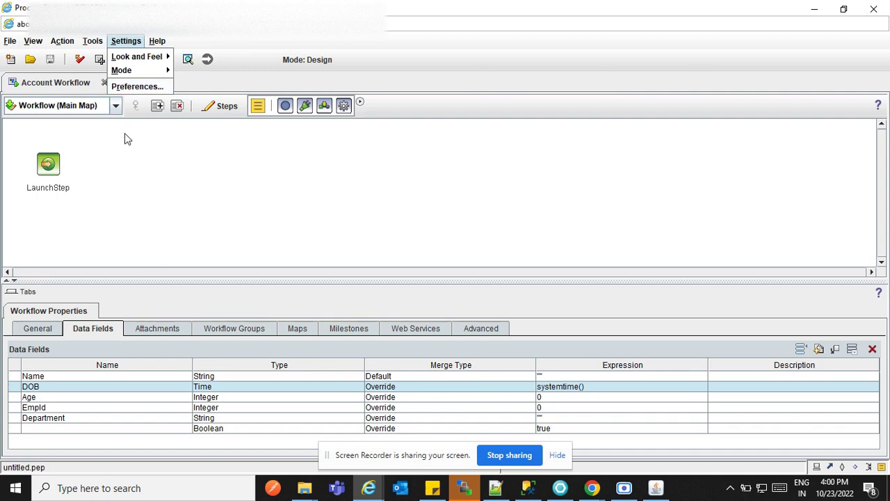
pyautogui.moveTo(157, 43)
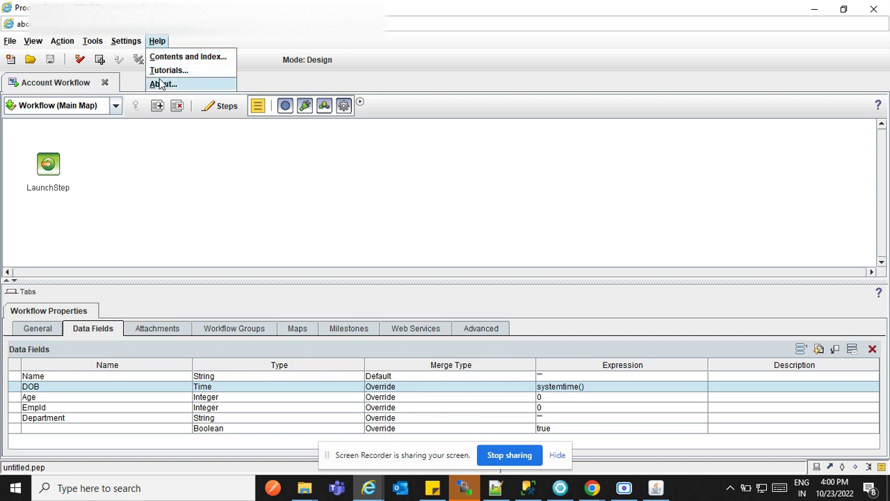
pyautogui.click(176, 259)
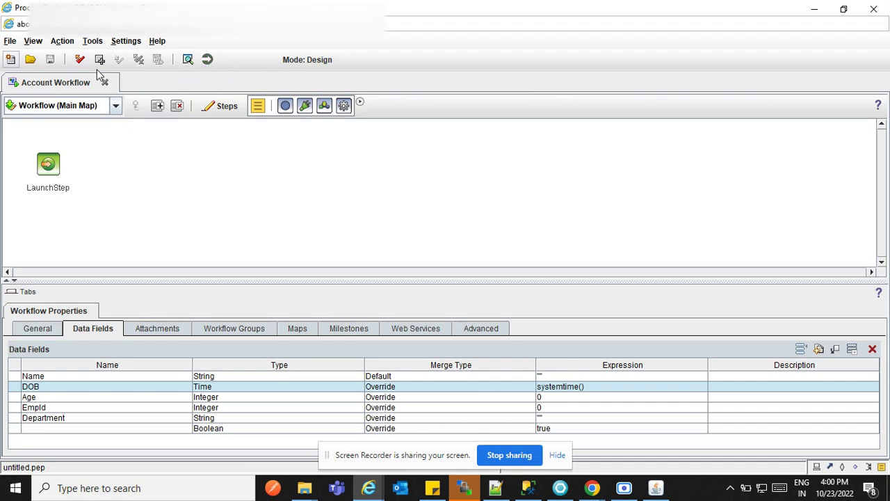
pyautogui.click(71, 105)
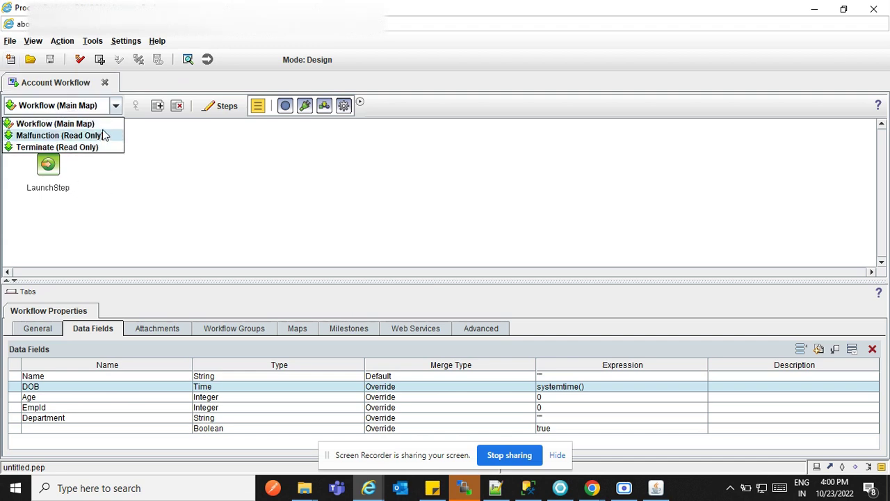
pyautogui.click(93, 164)
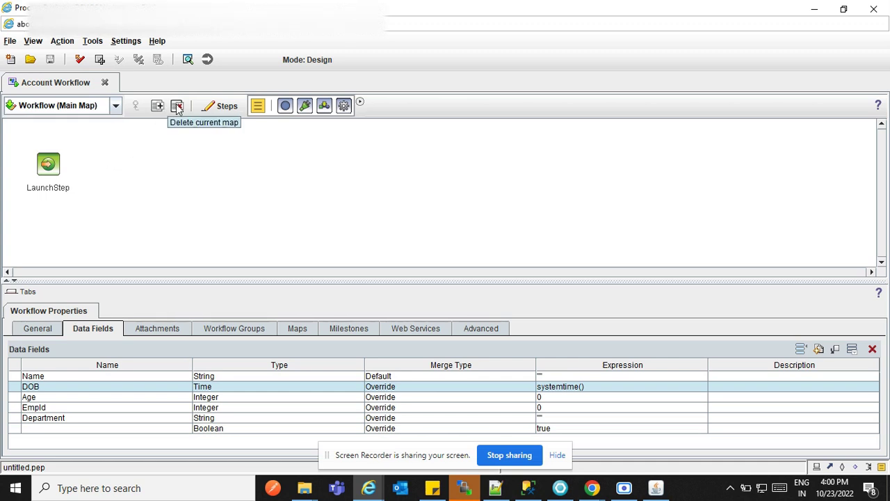
pyautogui.click(224, 109)
pyautogui.moveTo(269, 131)
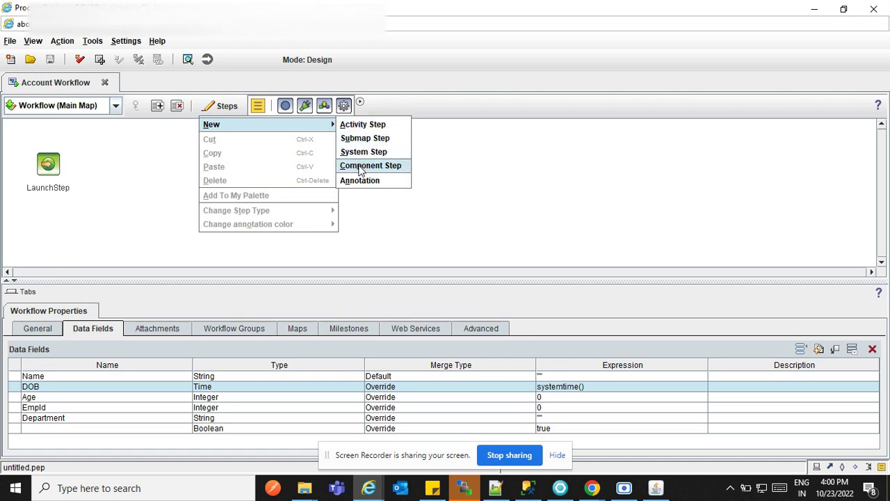
pyautogui.click(365, 211)
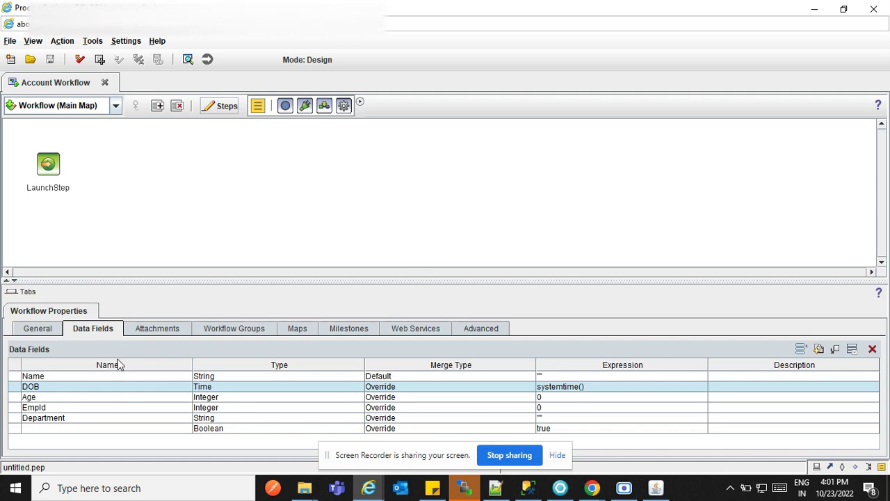
# Define an attachment named AccountDocument, then show the Workflow Groups listing F_Trackers.
pyautogui.click(157, 331)
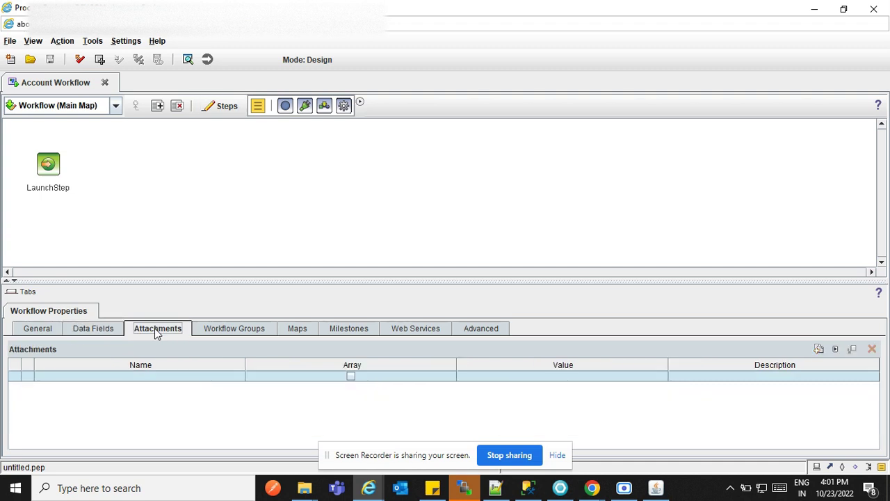
pyautogui.doubleClick(175, 379)
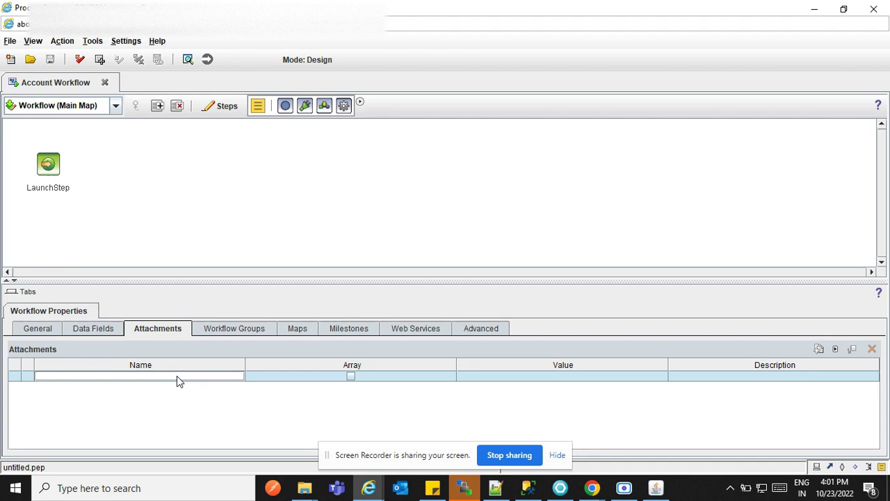
pyautogui.write('AccountDocument')
pyautogui.press('Return')
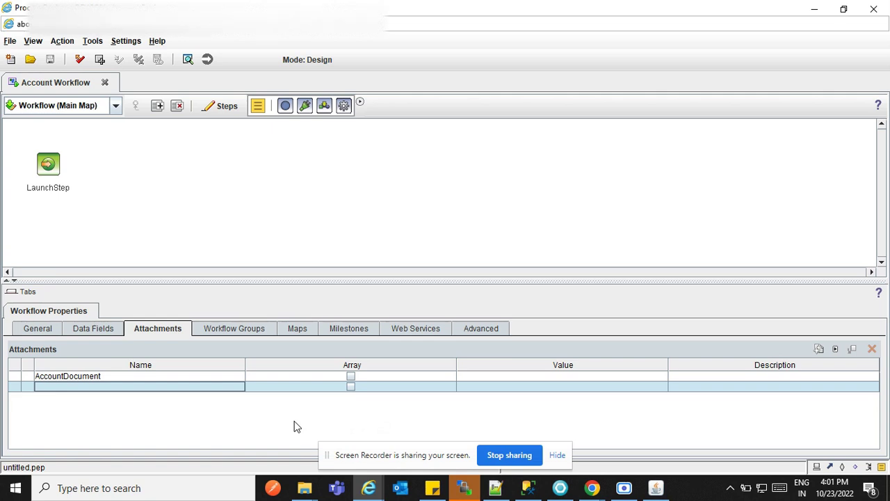
pyautogui.click(245, 331)
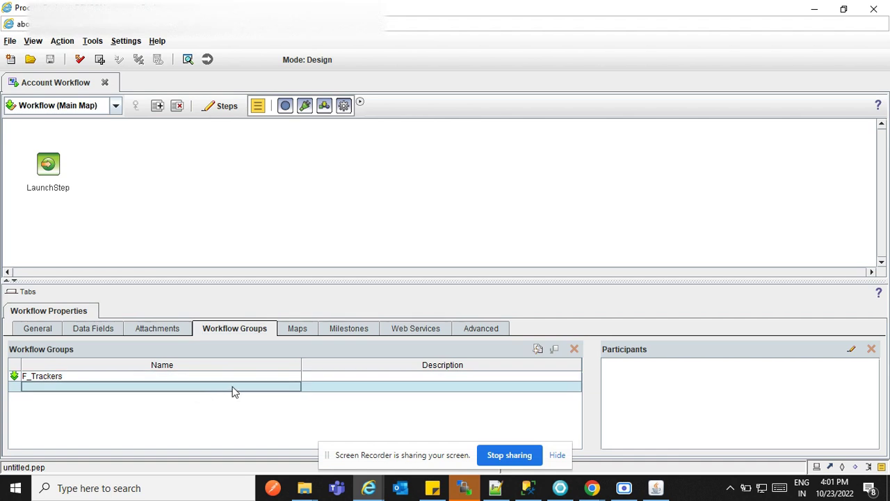
# Check the Maps tab and its map list, then Milestones (none defined) and Web Services settings.
pyautogui.click(296, 334)
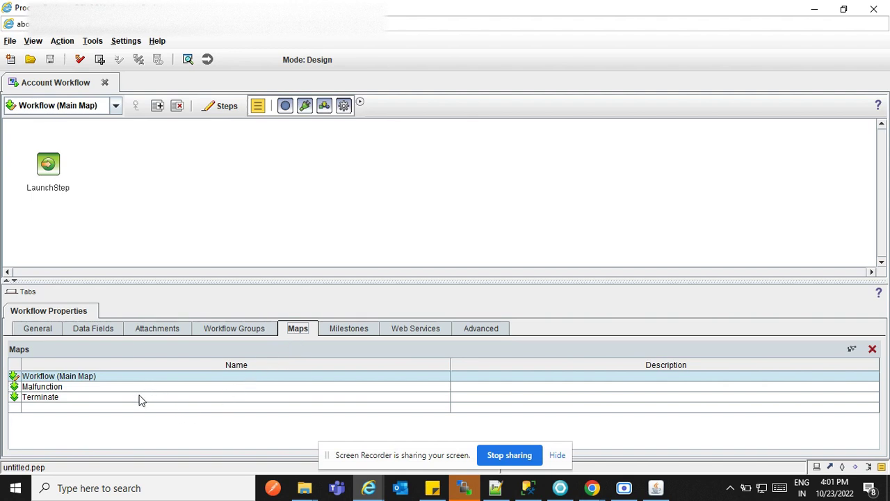
pyautogui.click(91, 106)
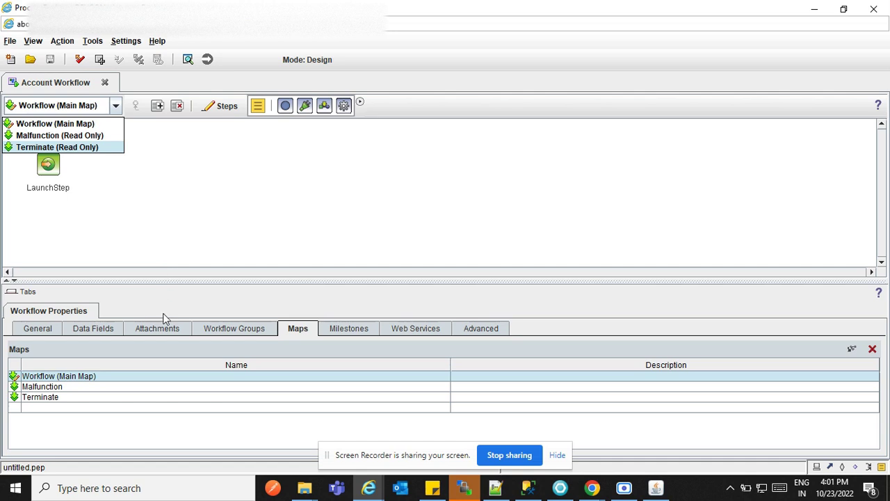
pyautogui.click(356, 333)
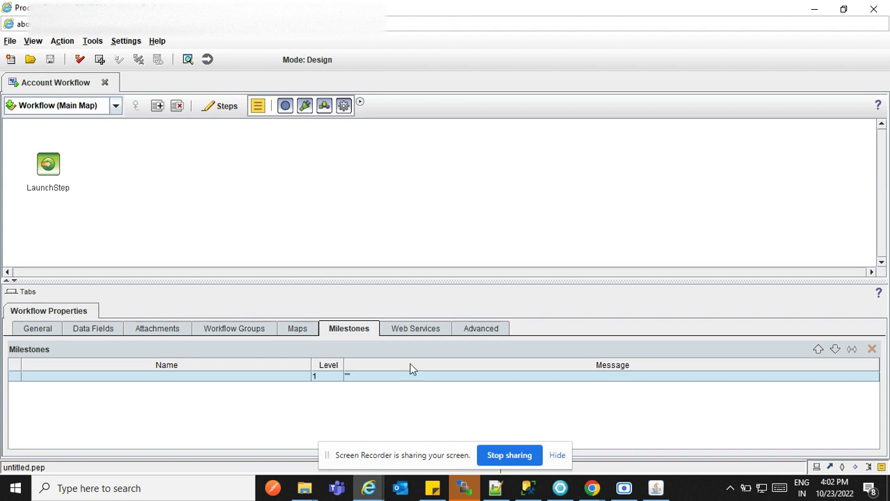
pyautogui.click(412, 330)
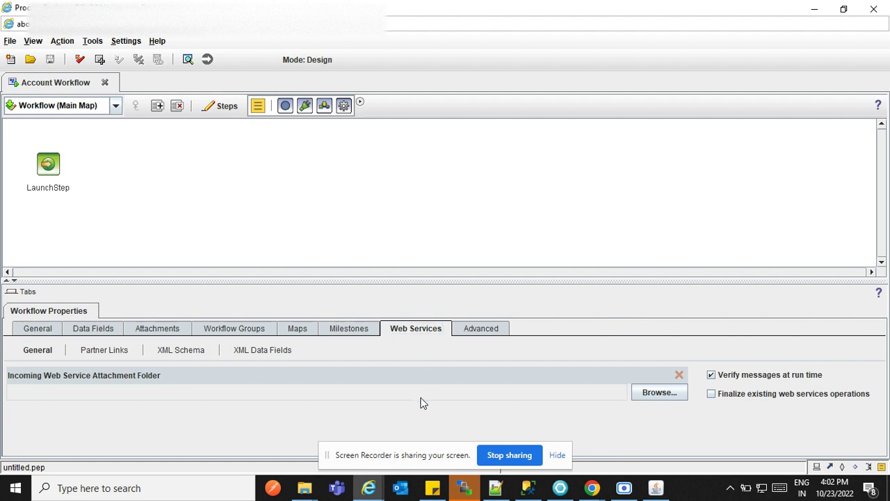
# On the Advanced tab, toggle Enable email notification off and back on so it stays enabled.
pyautogui.click(489, 332)
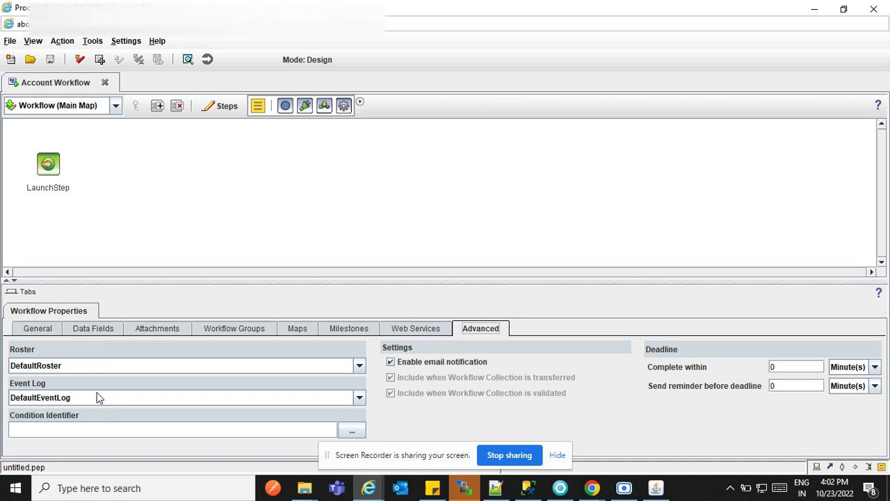
pyautogui.click(391, 362)
pyautogui.click(391, 362)
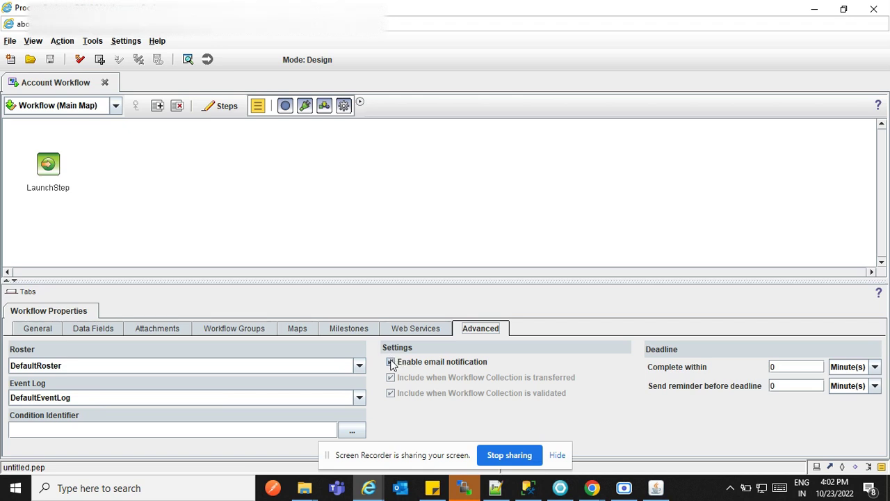